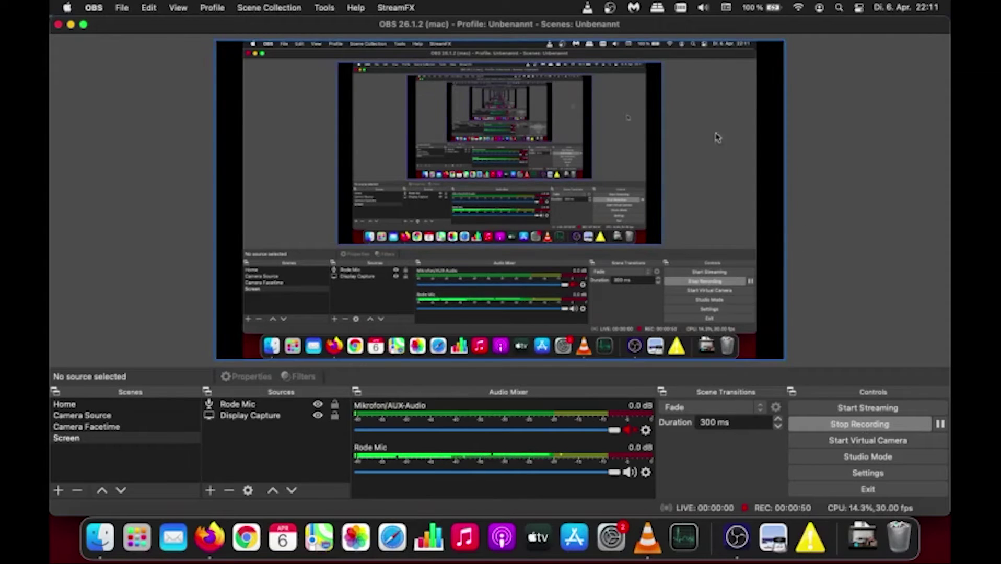
Check the StreamFX menu, then open the Filters dialog for the Display Capture source
click(394, 8)
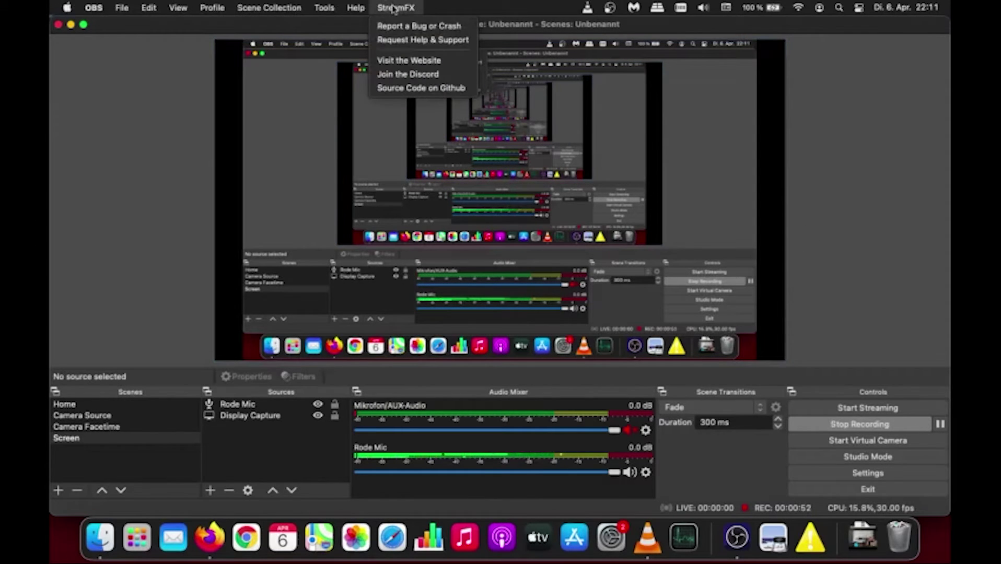
click(203, 214)
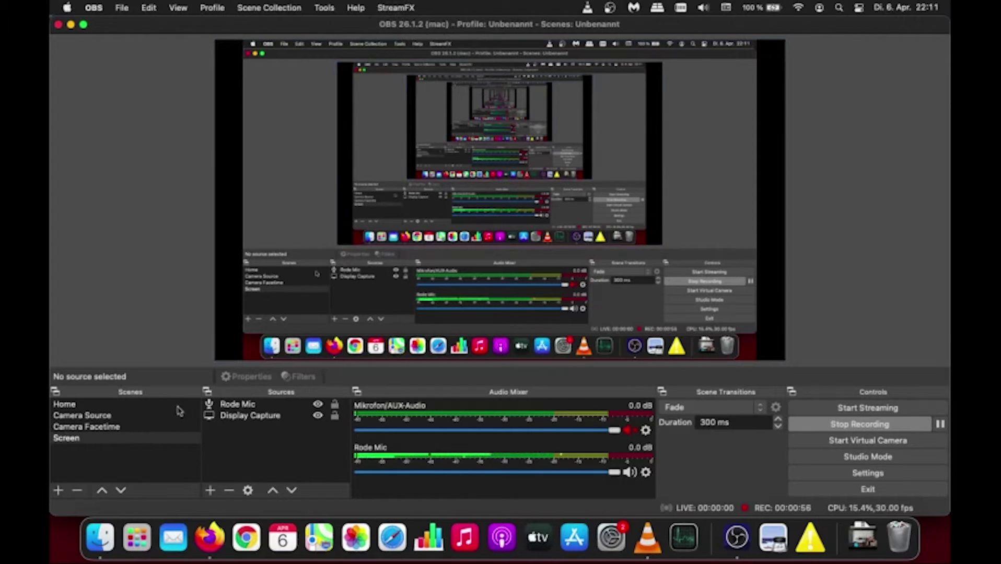
click(243, 414)
right_click(243, 414)
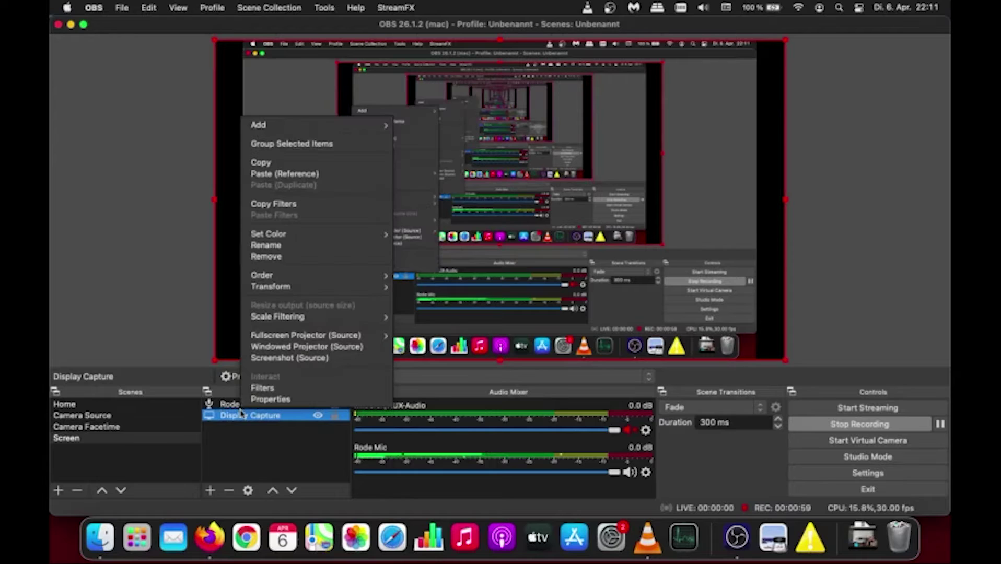
click(260, 388)
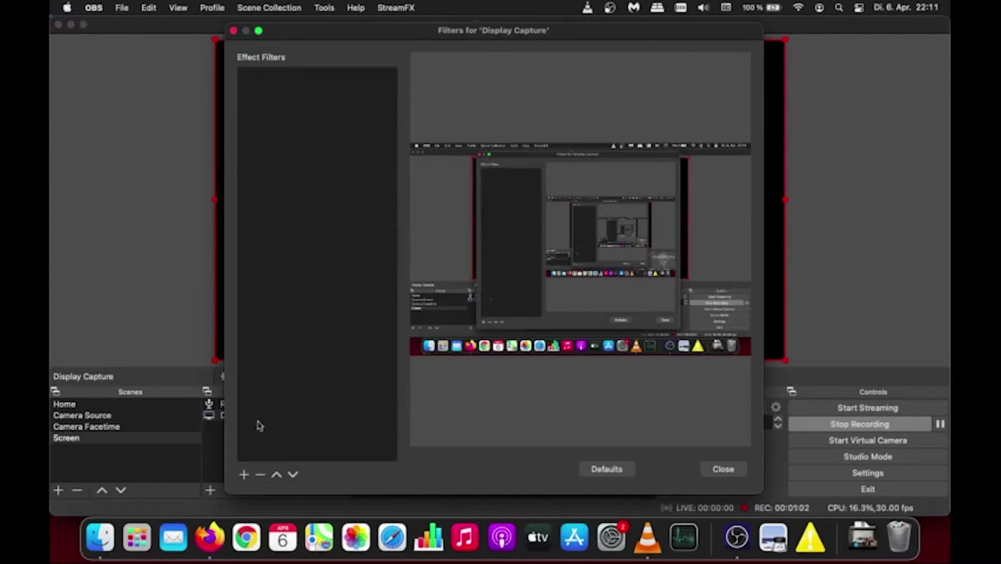
Browse the addable filters without adding any, then switch to Firefox's StreamFX Drive folder
click(244, 473)
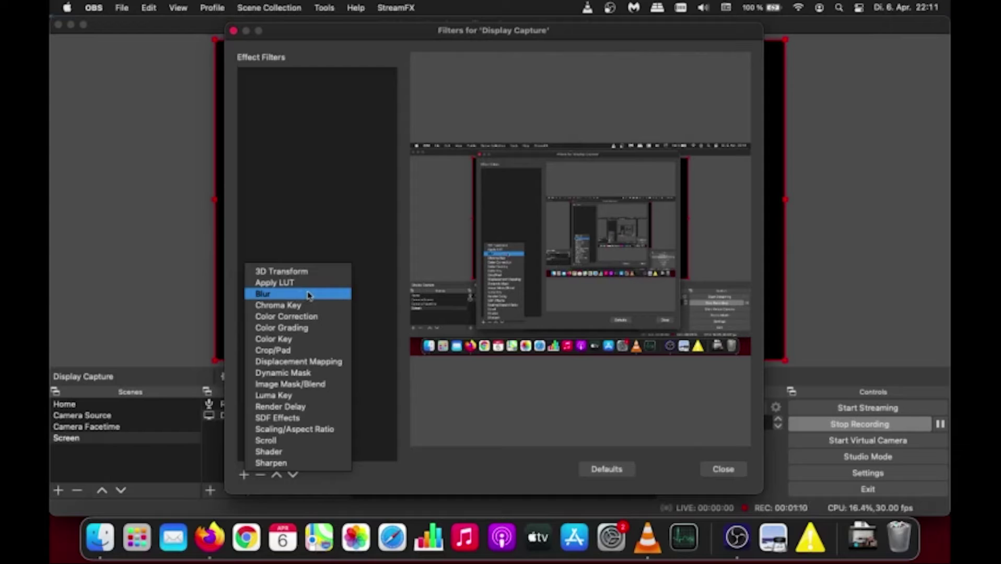
click(342, 194)
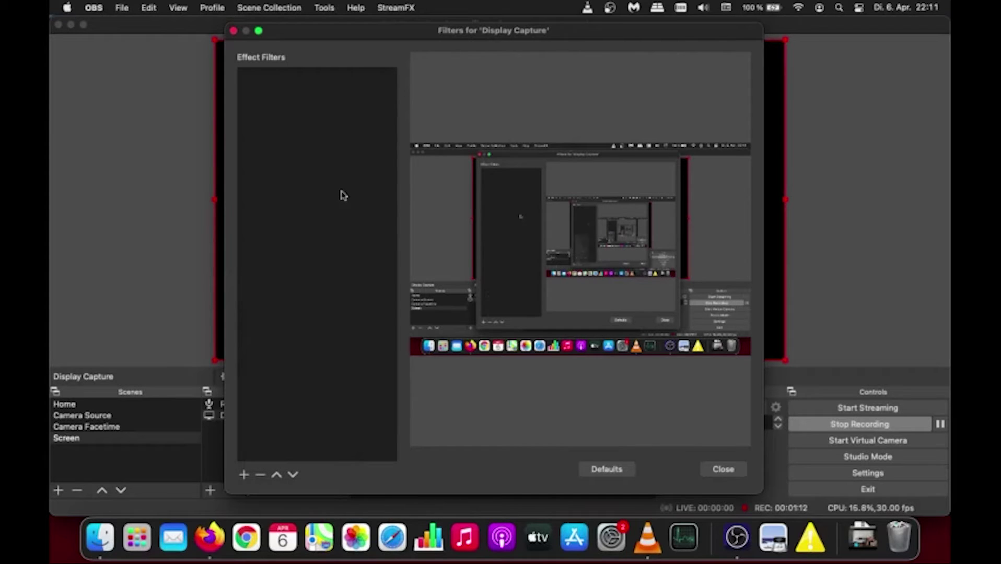
click(724, 470)
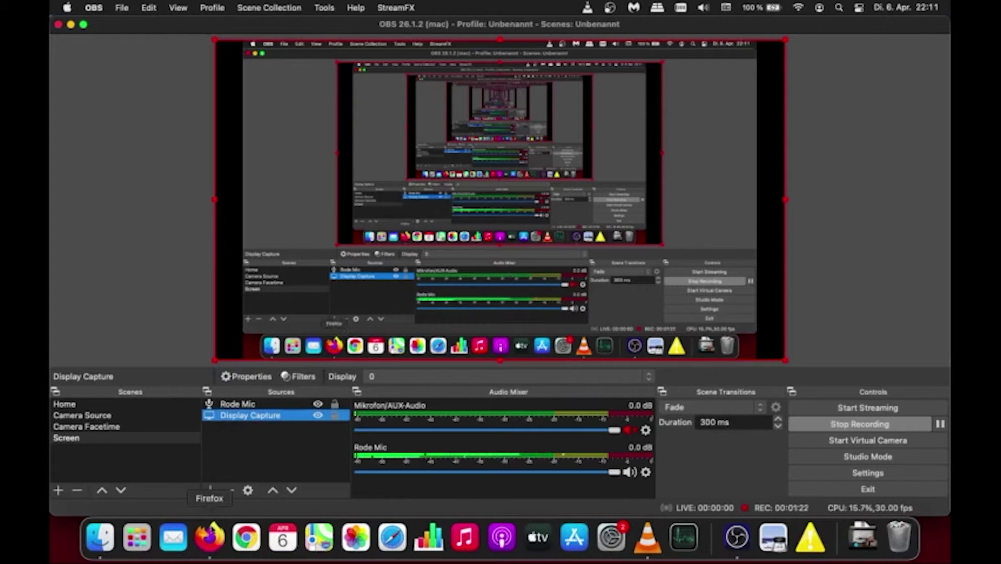
click(209, 537)
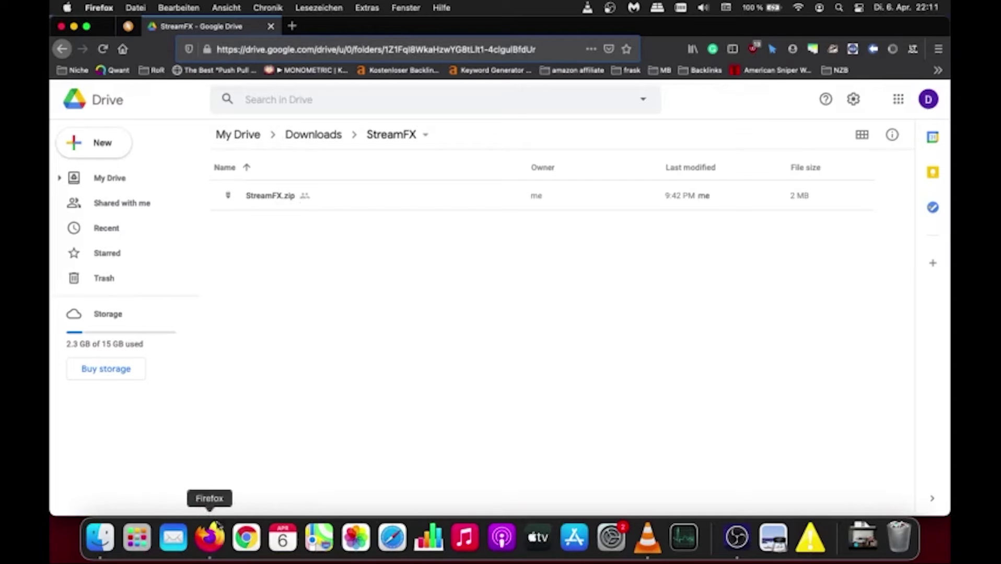
Unpack StreamFX.zip in Downloads, confirm its StreamFX folder holds StreamFX.so, then go to Macintosh HD
click(100, 538)
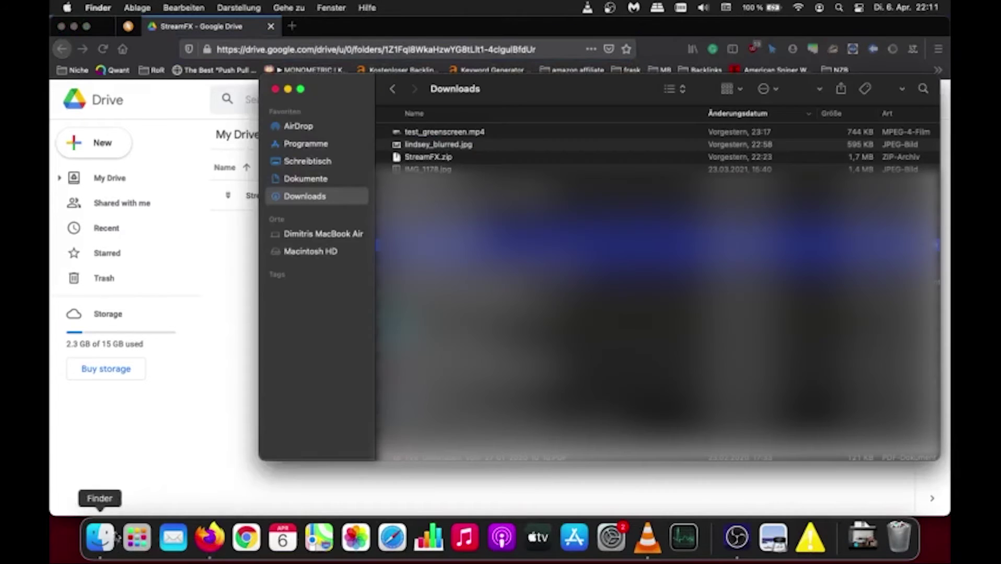
click(462, 160)
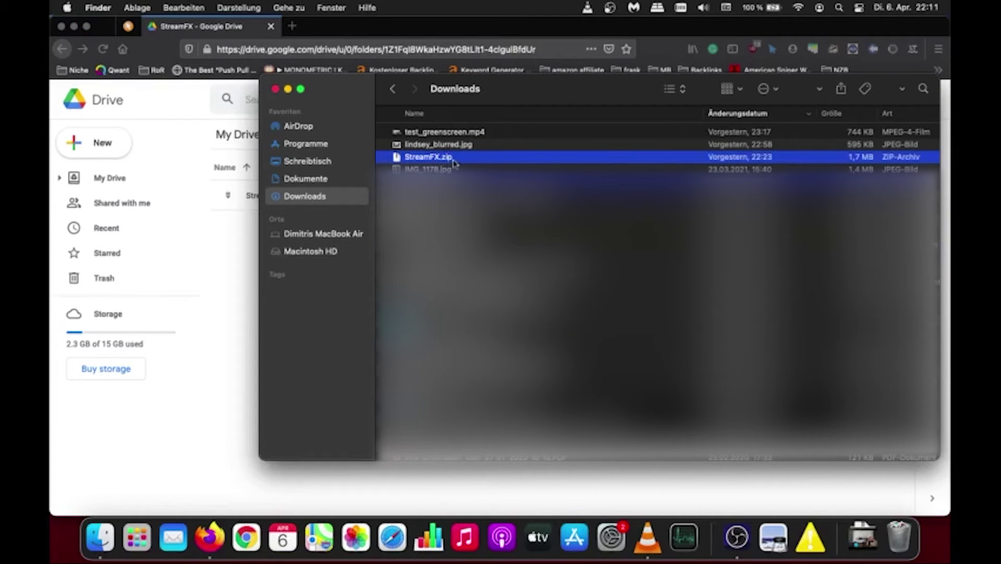
double_click(551, 160)
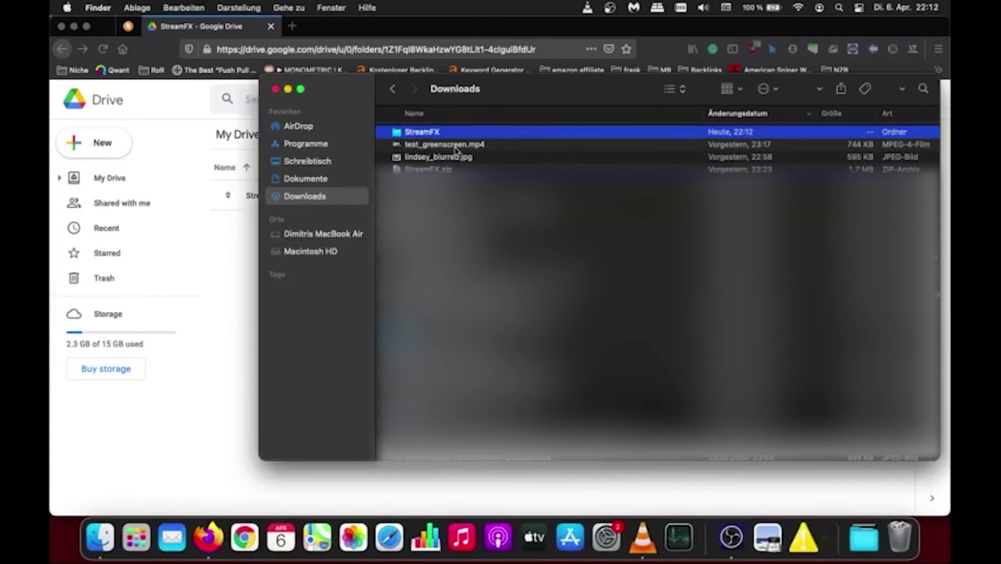
double_click(431, 133)
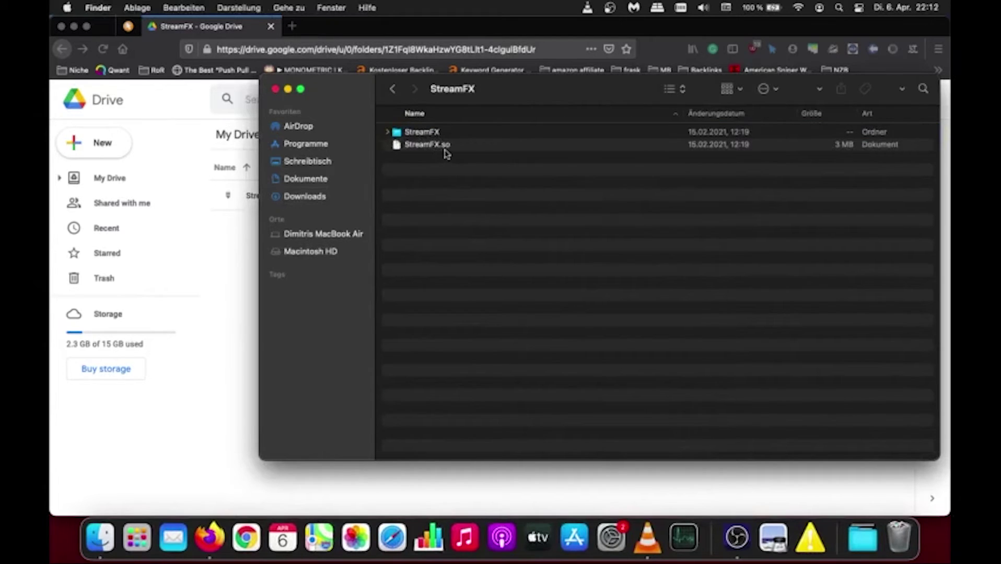
click(420, 146)
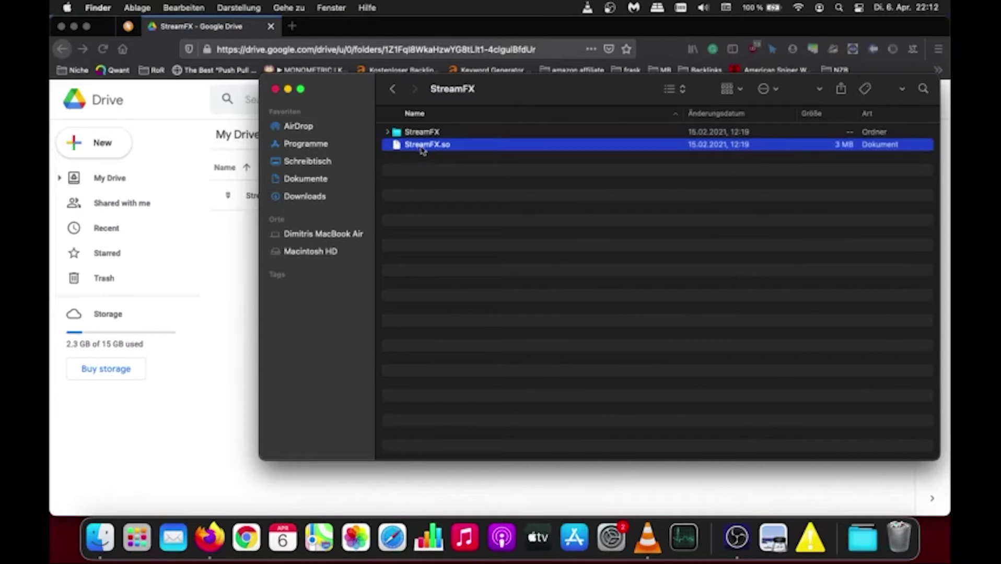
click(327, 253)
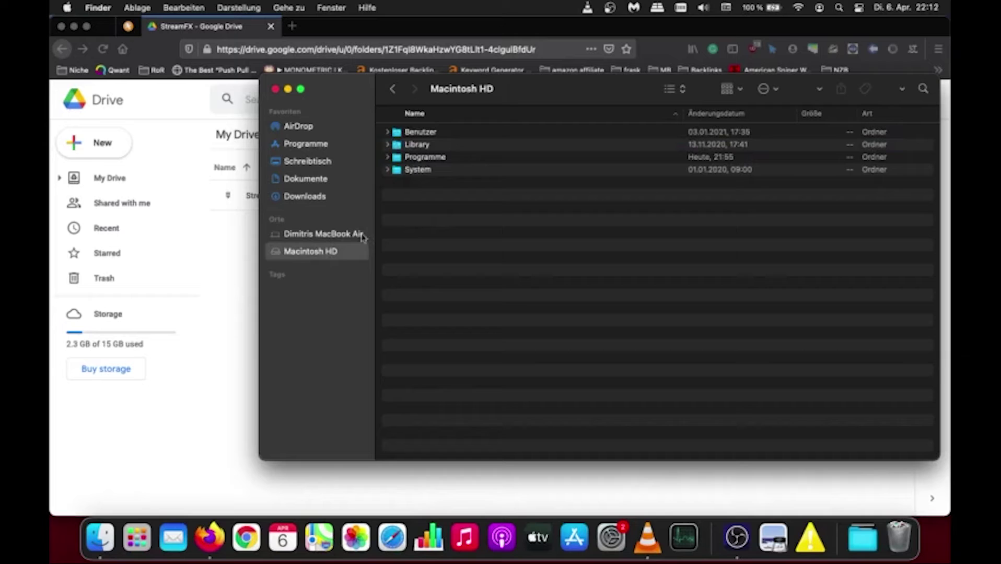
double_click(421, 156)
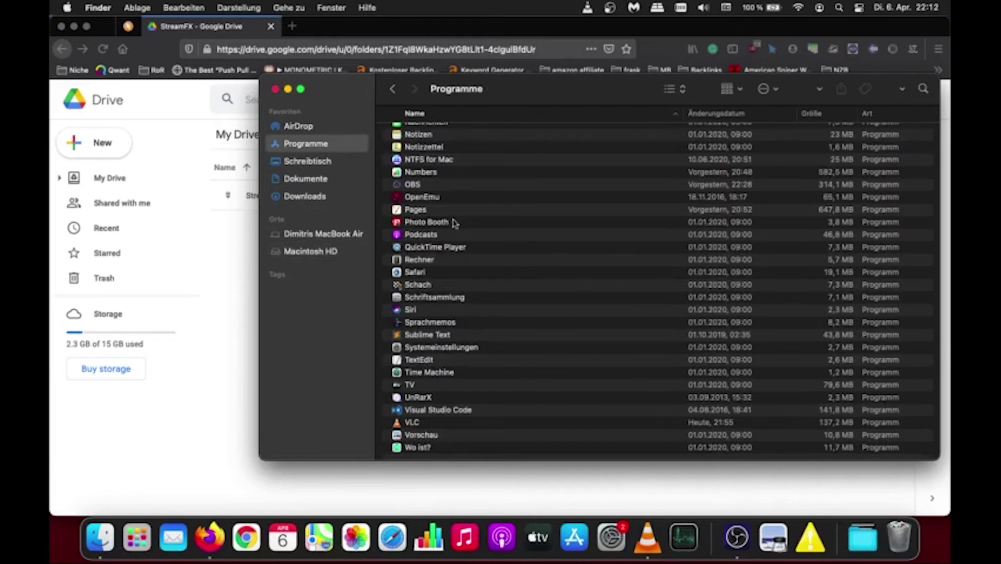
click(421, 186)
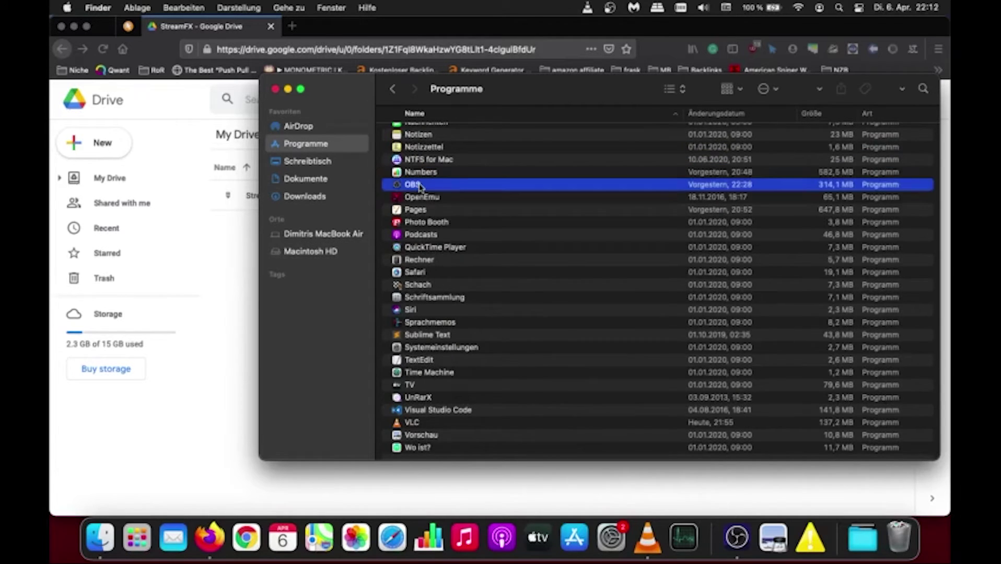
right_click(420, 186)
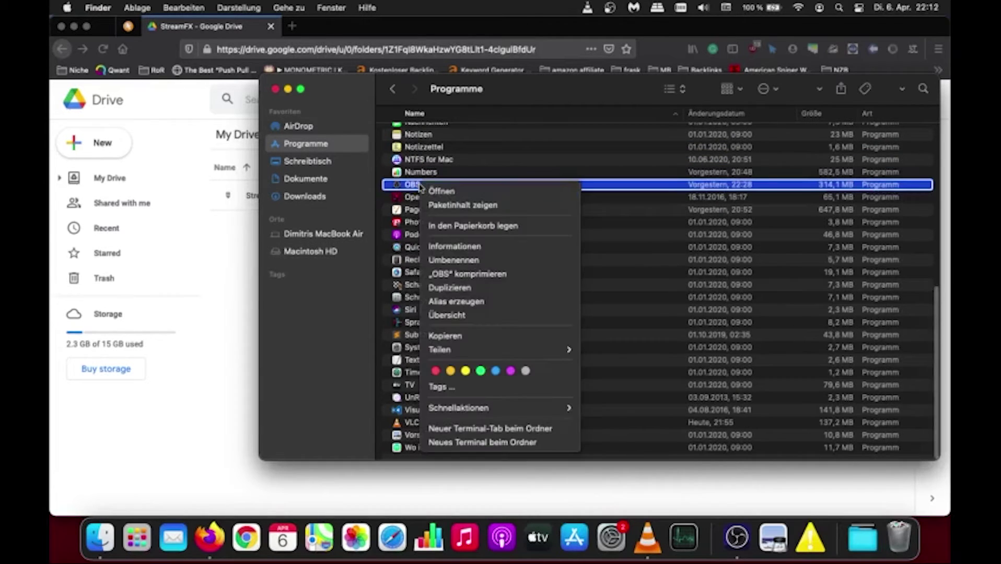
click(463, 205)
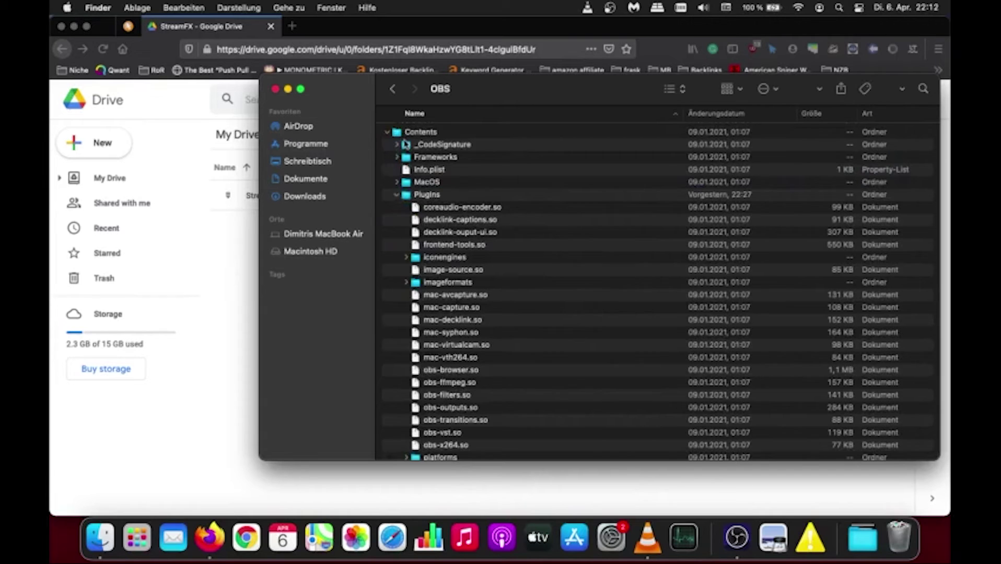
scroll(478, 238, down, 5)
scroll(478, 239, down, 2)
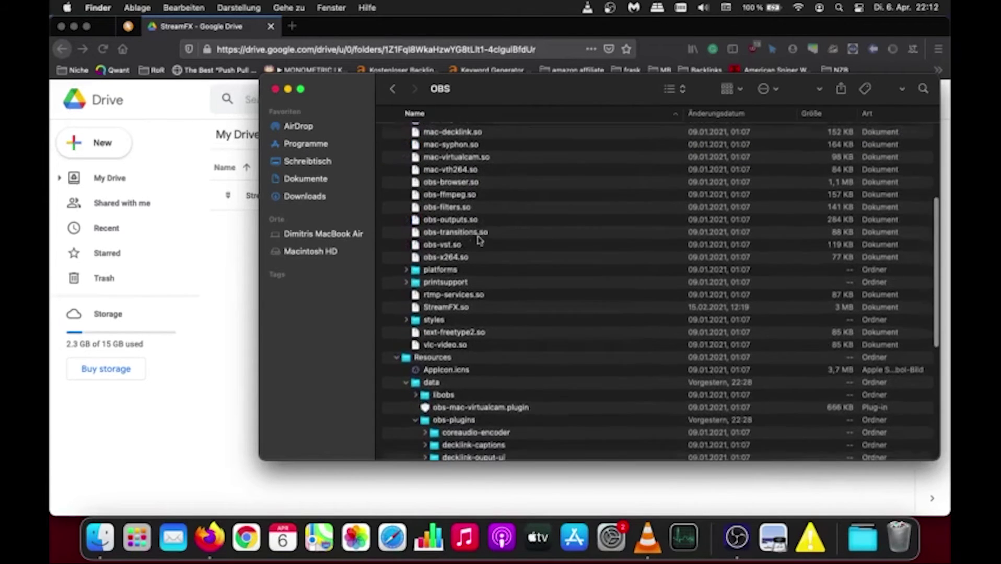
click(428, 302)
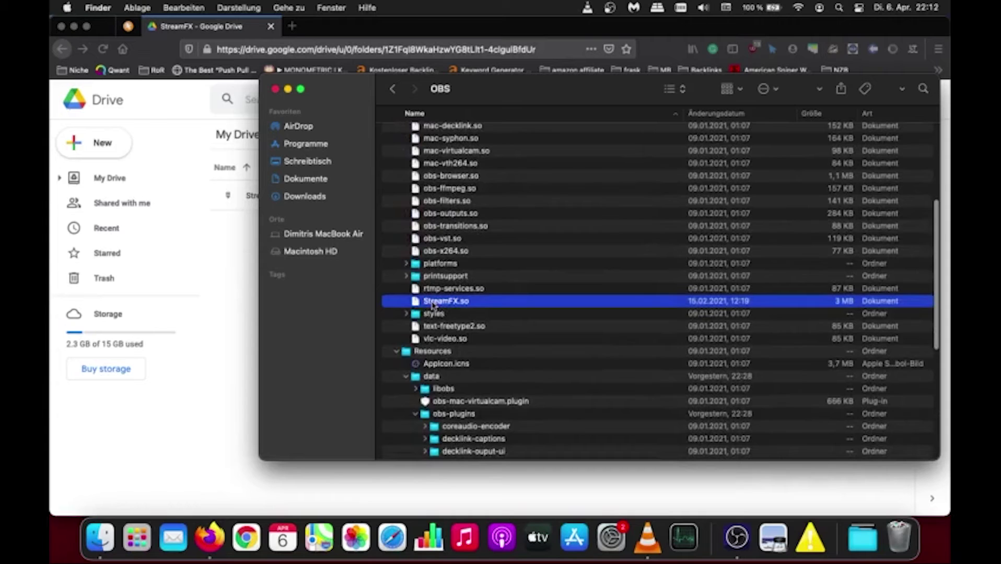
scroll(481, 297, up, 5)
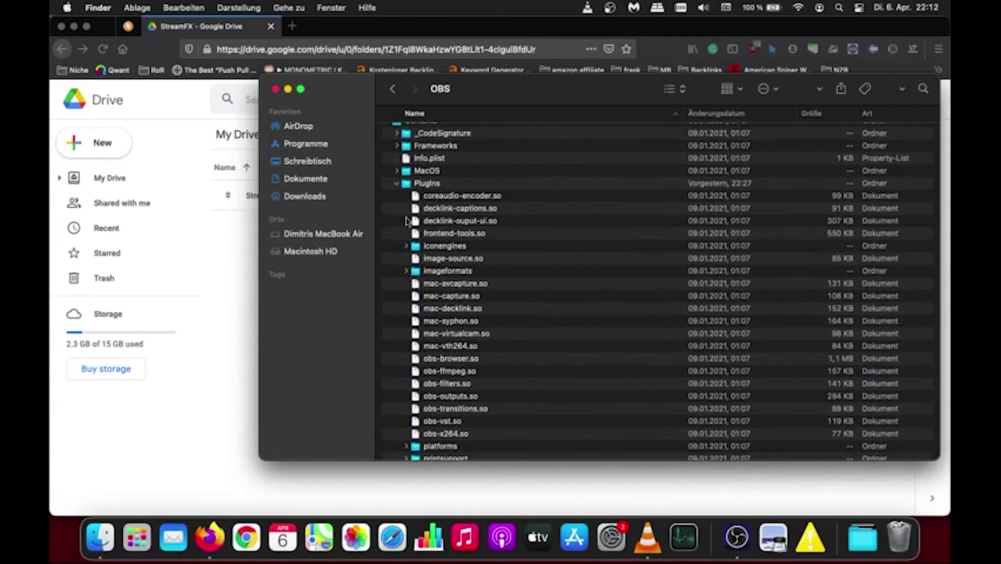
scroll(436, 209, up, 1)
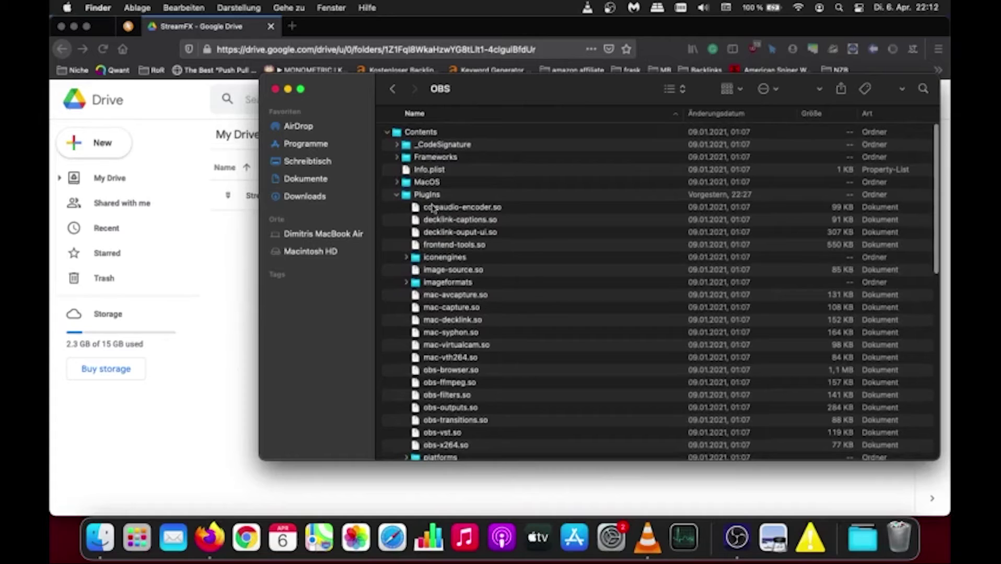
scroll(445, 236, down, 5)
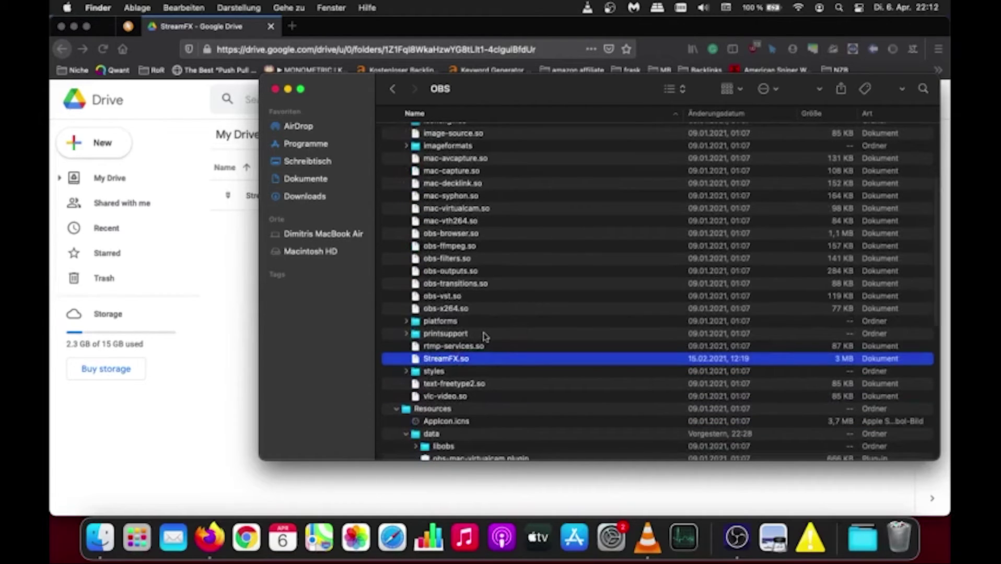
Navigate back to the extracted StreamFX folder in Downloads
click(394, 89)
click(393, 89)
click(393, 89)
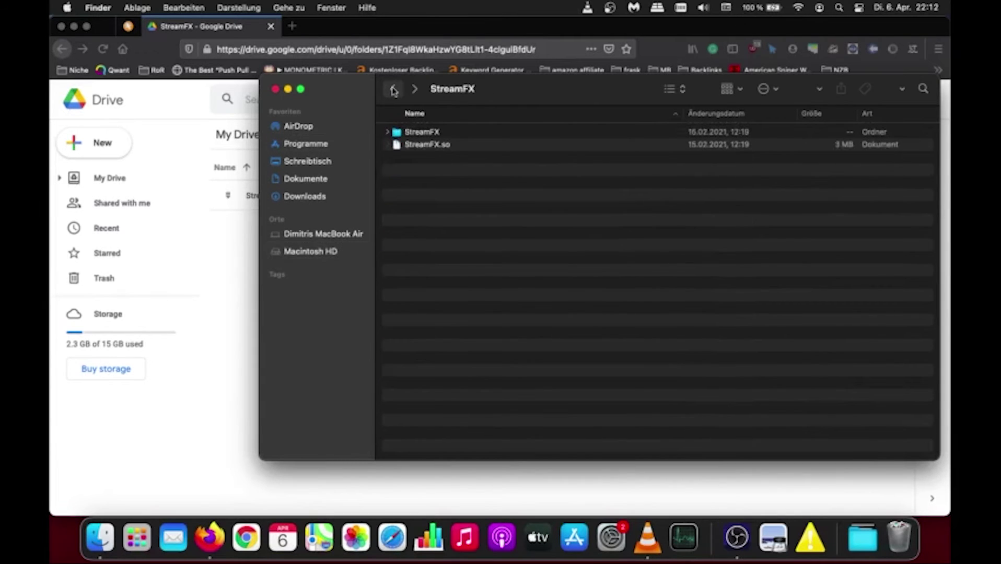
click(394, 89)
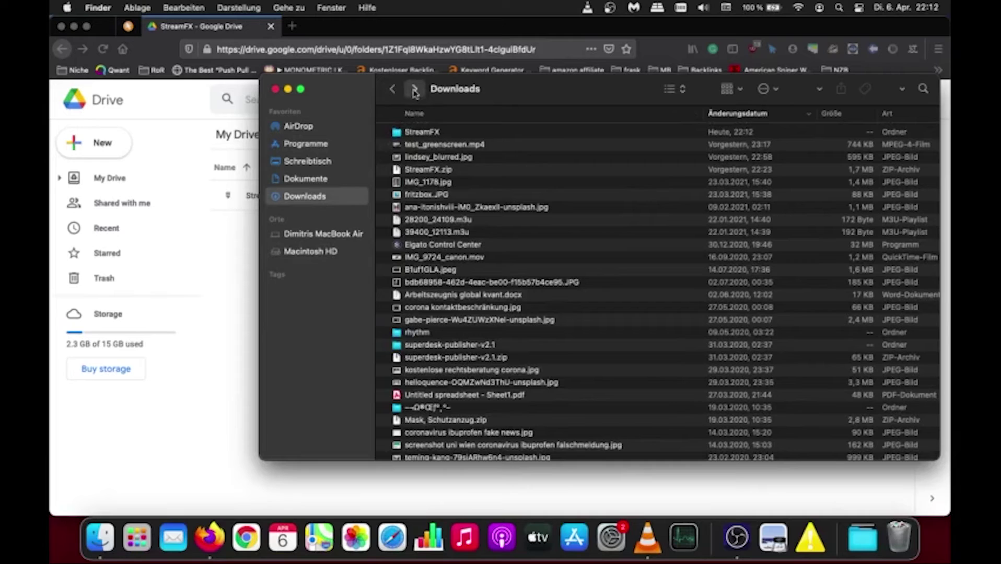
drag(412, 89, 507, 176)
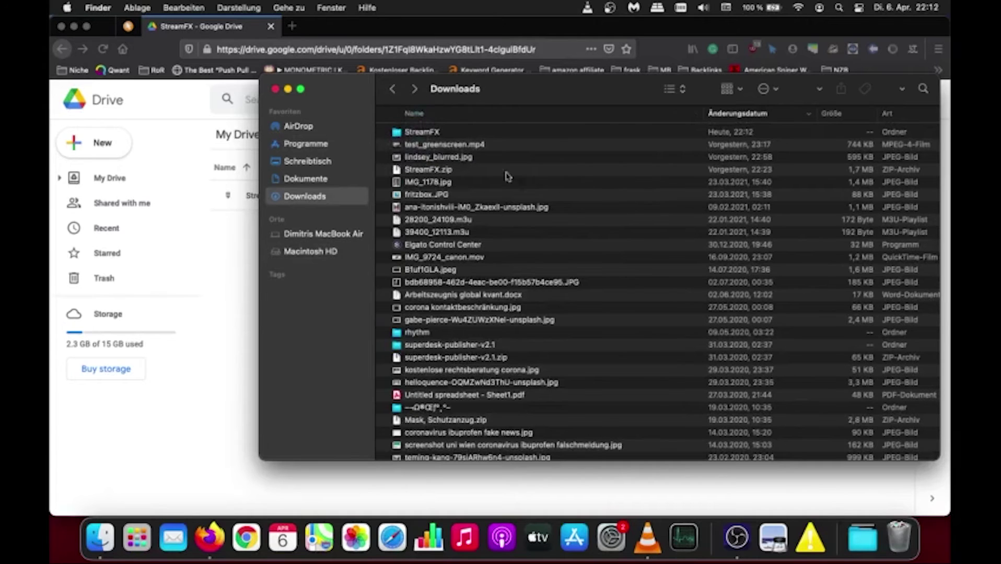
double_click(433, 135)
click(434, 135)
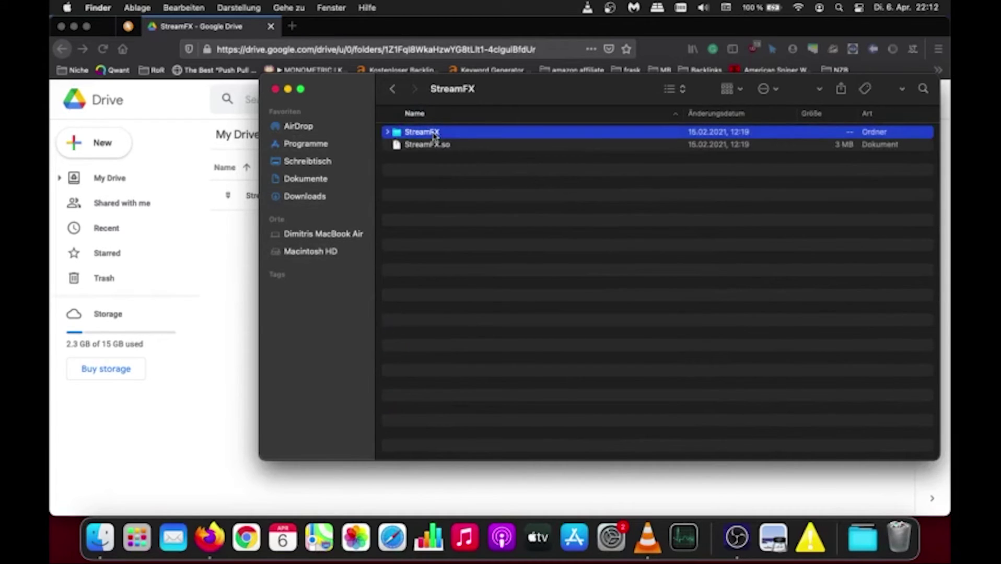
Show the package contents of the OBS app in Macintosh HD's Programme folder
click(329, 252)
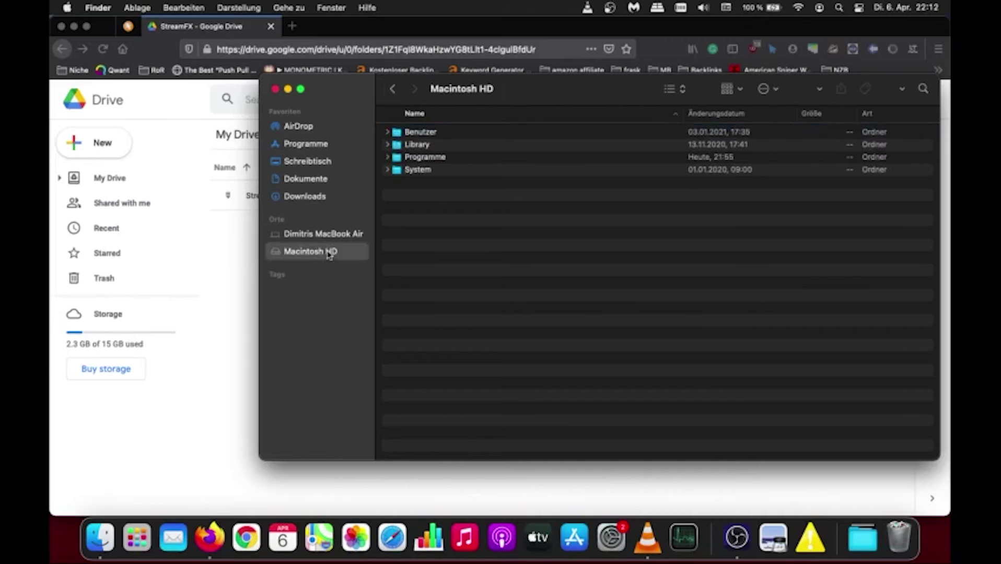
click(434, 159)
double_click(434, 159)
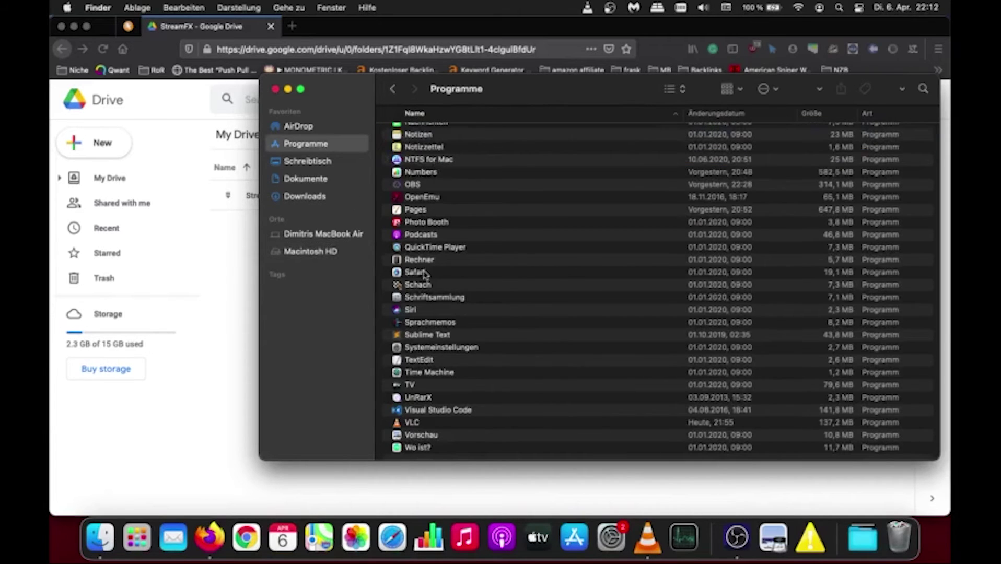
click(413, 186)
right_click(413, 186)
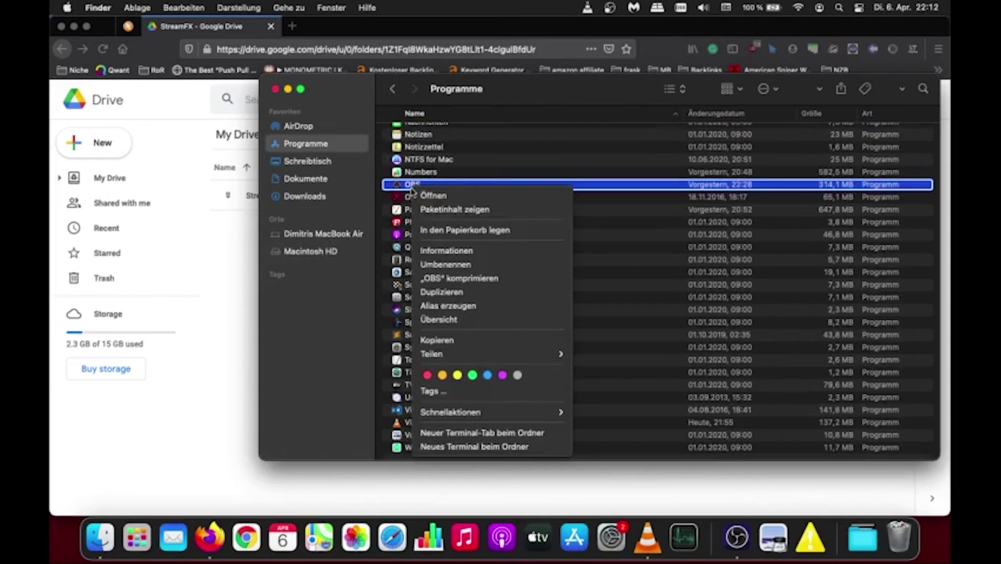
click(455, 210)
Confirm the StreamFX folder is present in Resources/data/obs-plugins
scroll(470, 204, down, 10)
scroll(463, 255, down, 10)
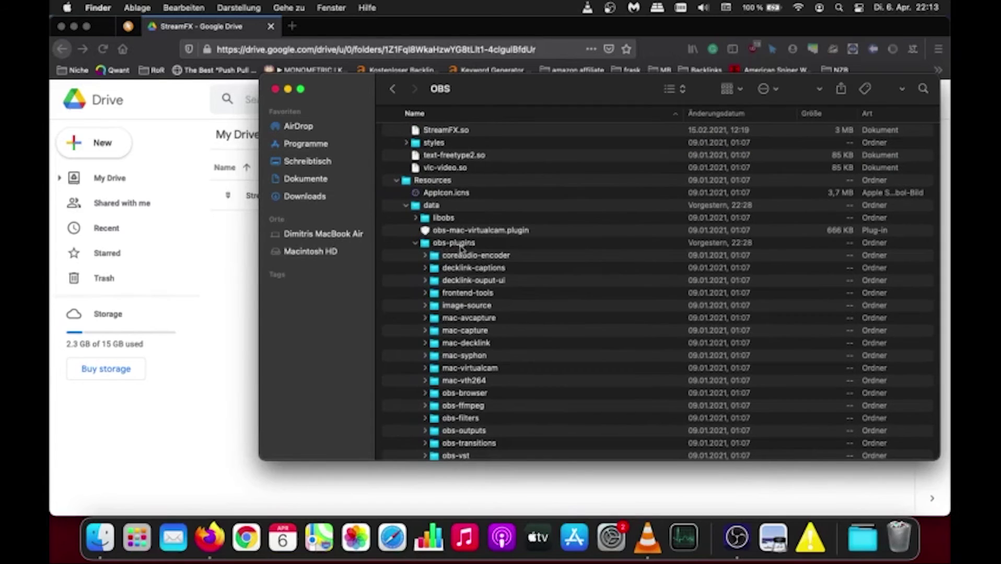
scroll(465, 282, down, 5)
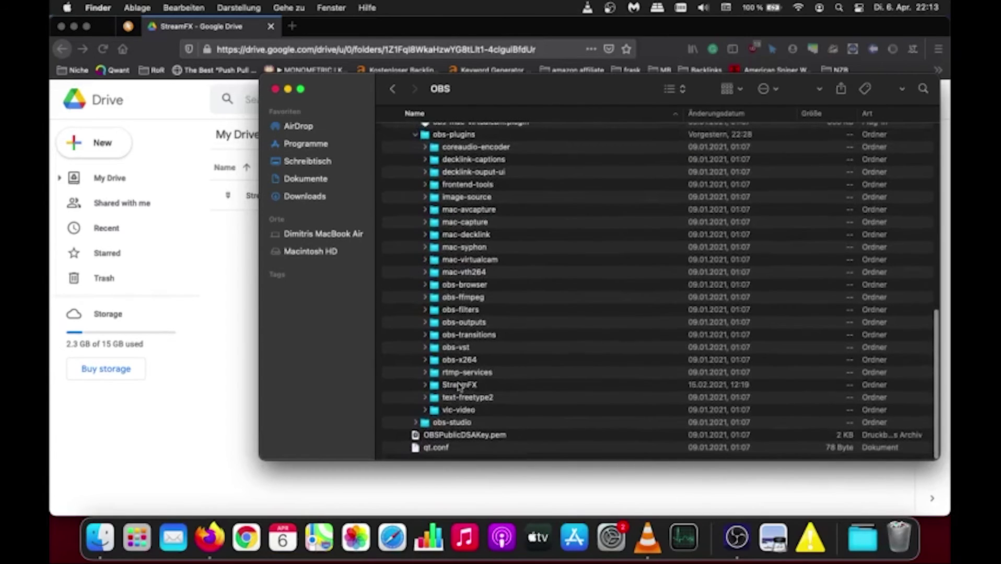
click(460, 386)
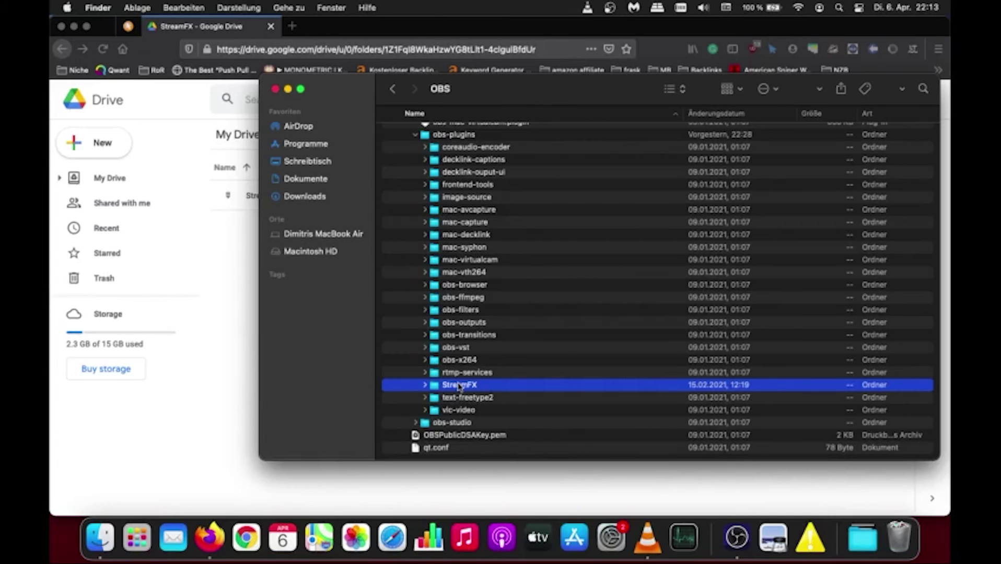
click(737, 537)
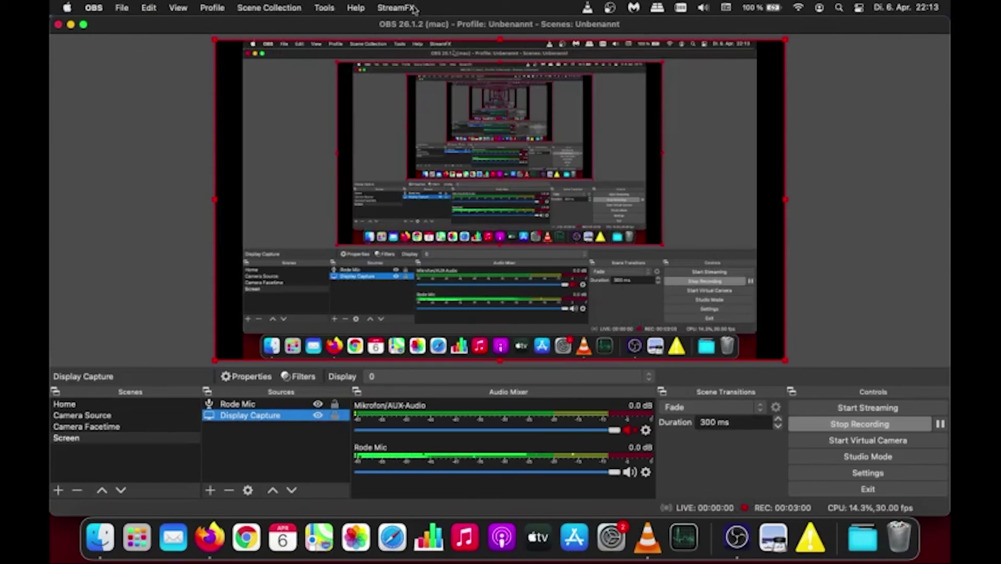
click(395, 8)
key(Escape)
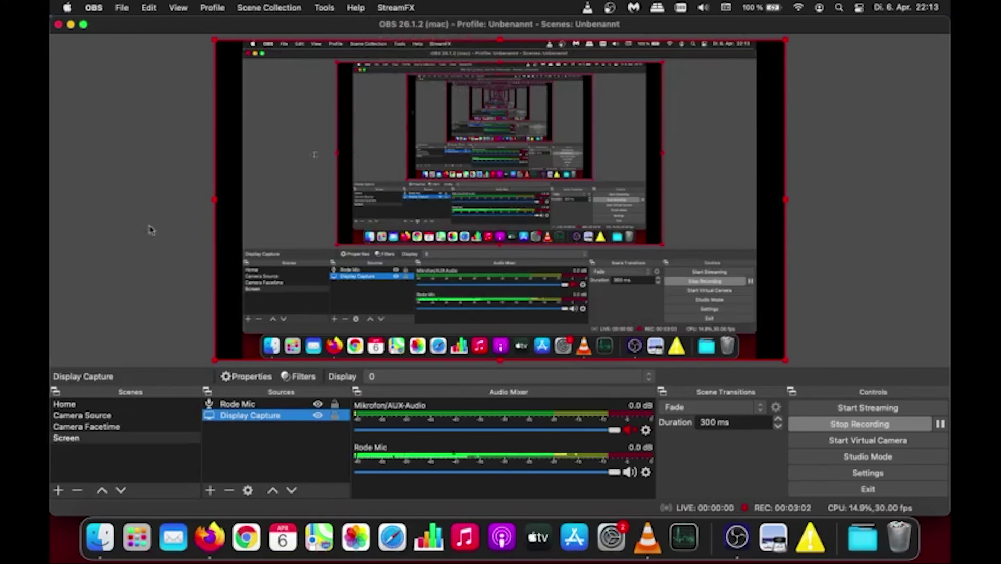